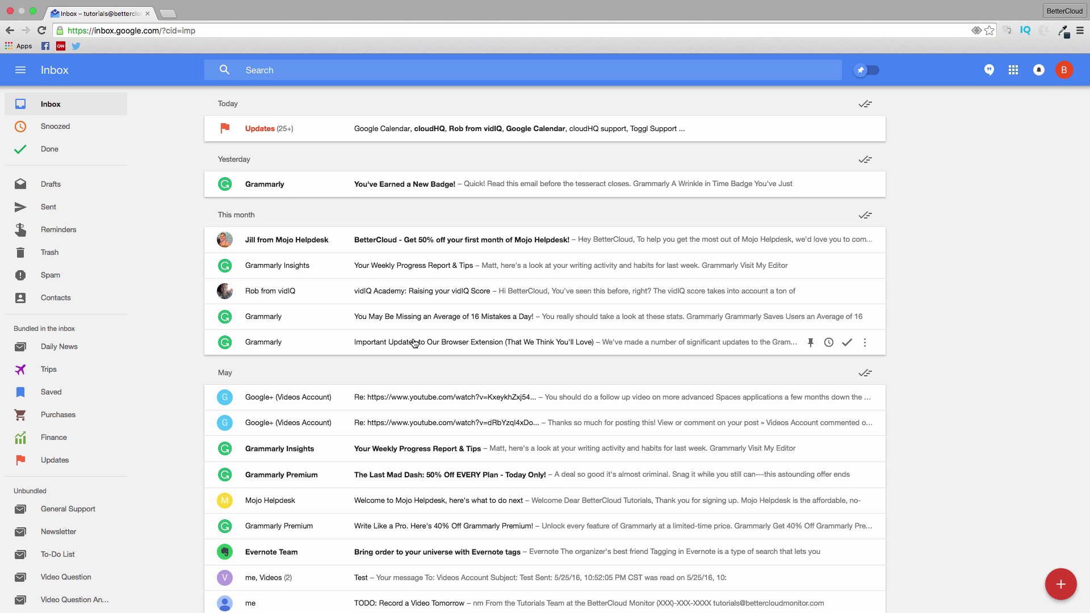
# - Expand the Updates bundle to browse its emails, then collapse it back into one row
pyautogui.scroll(2, 505, 344)
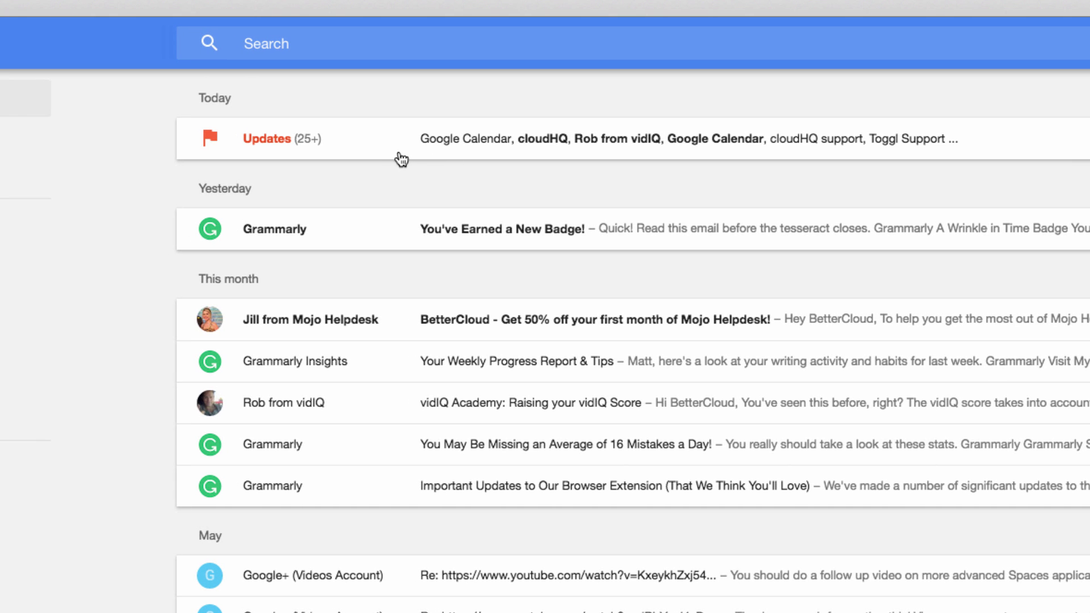
pyautogui.scroll(-2, 399, 159)
pyautogui.click(399, 90)
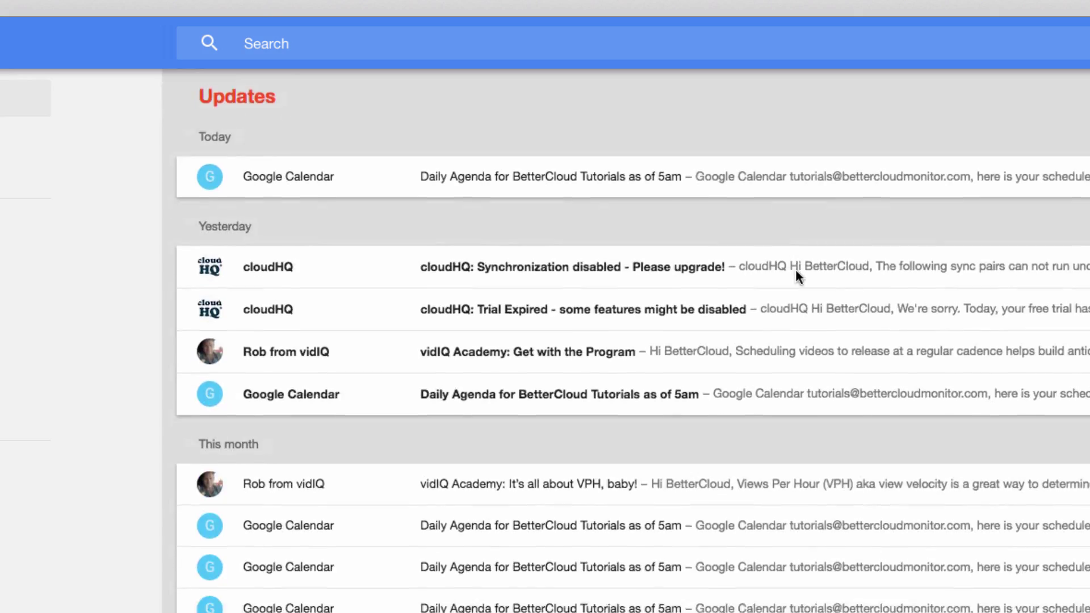
pyautogui.scroll(-5, 796, 269)
pyautogui.scroll(5, 796, 273)
pyautogui.click(255, 97)
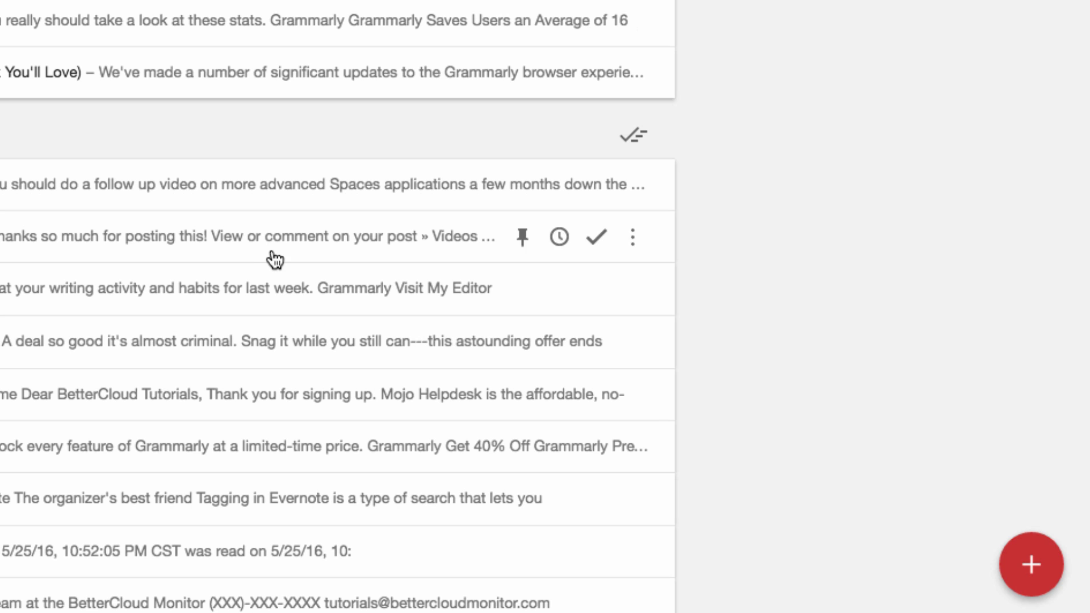
# - Create an 'email Marketing Department' reminder snoozed to Next week (Tue, Jun 14, 8:00 AM)
pyautogui.moveTo(1041, 575)
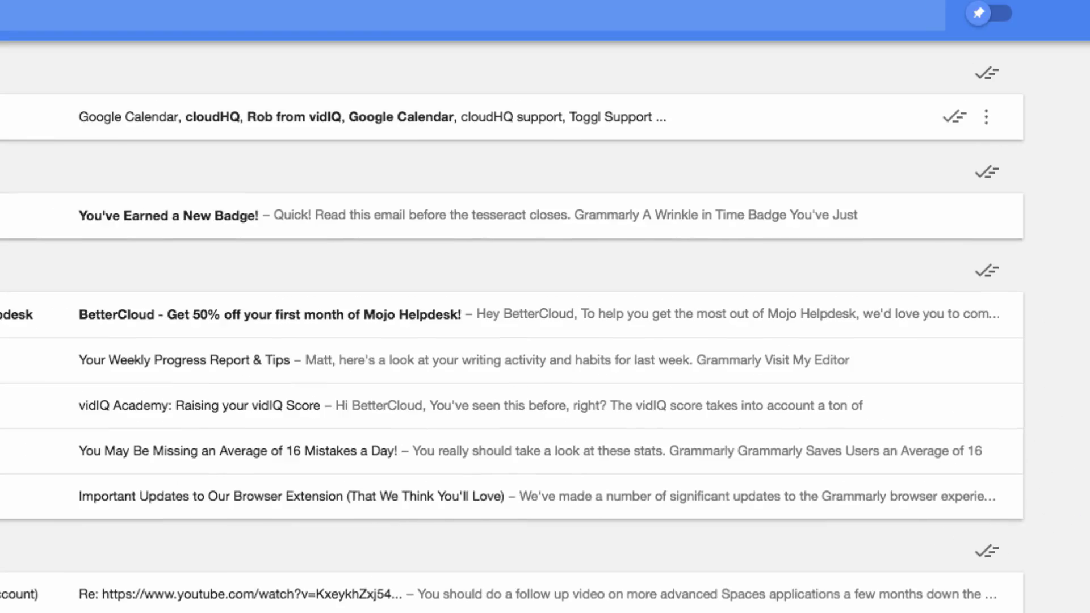
pyautogui.click(1031, 493)
pyautogui.click(253, 258)
pyautogui.write('Marketing Depar')
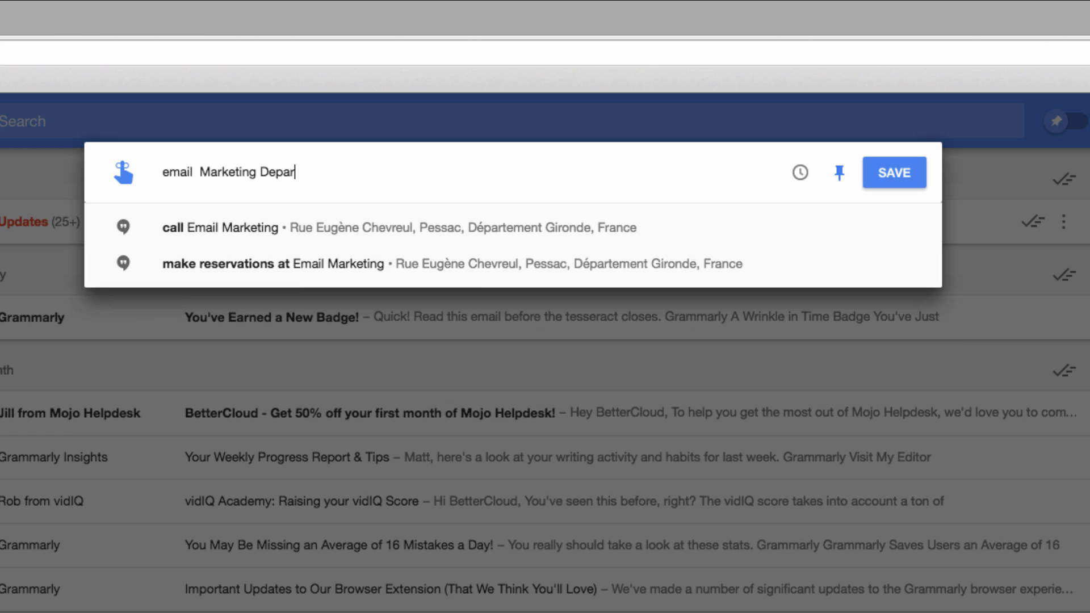
pyautogui.write('tment')
pyautogui.click(801, 173)
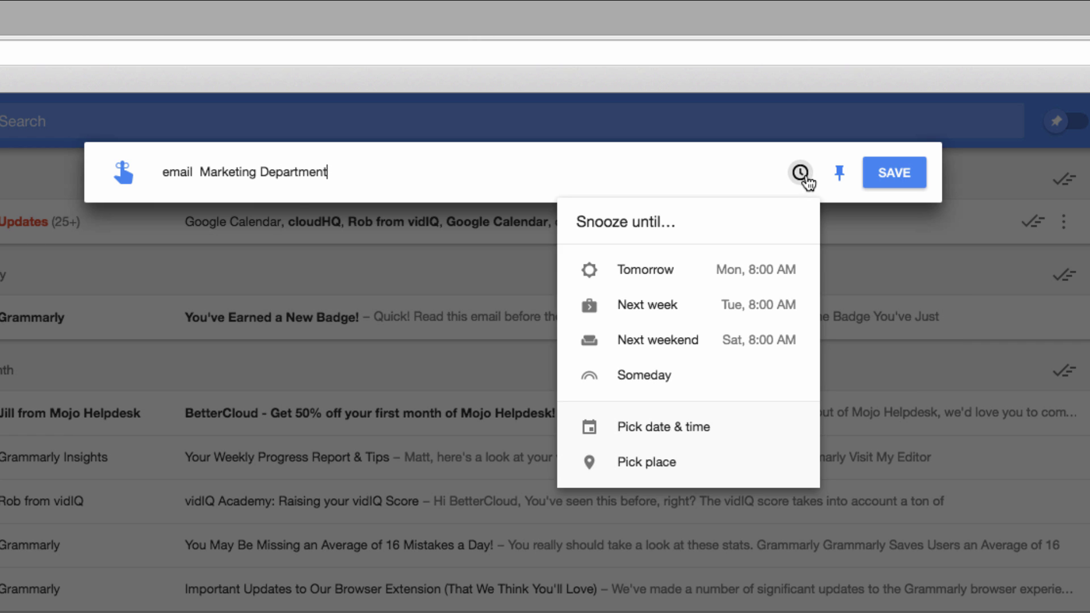
pyautogui.click(717, 294)
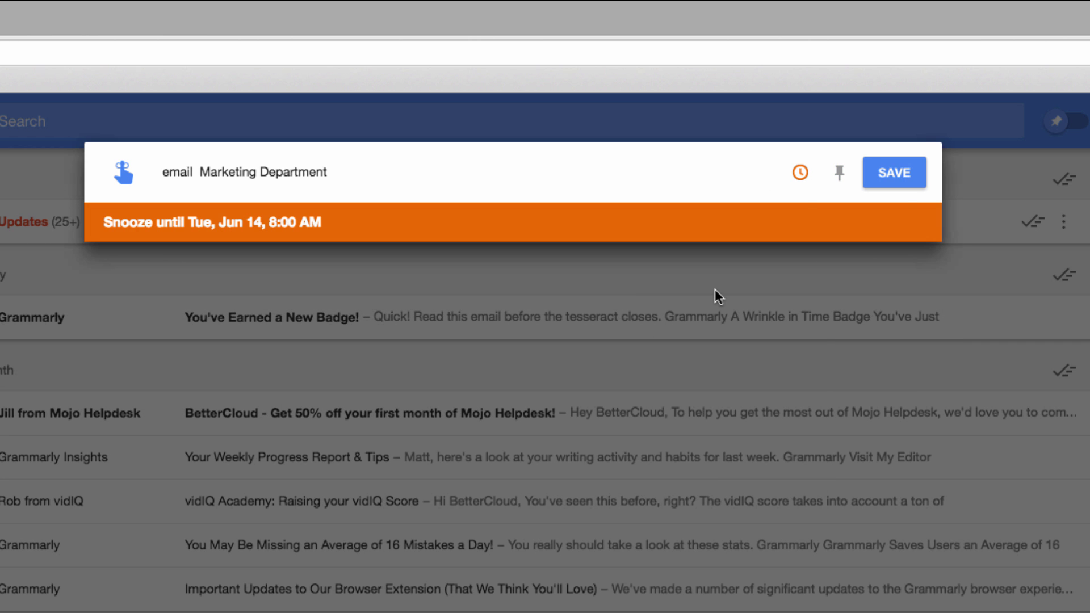
pyautogui.click(919, 175)
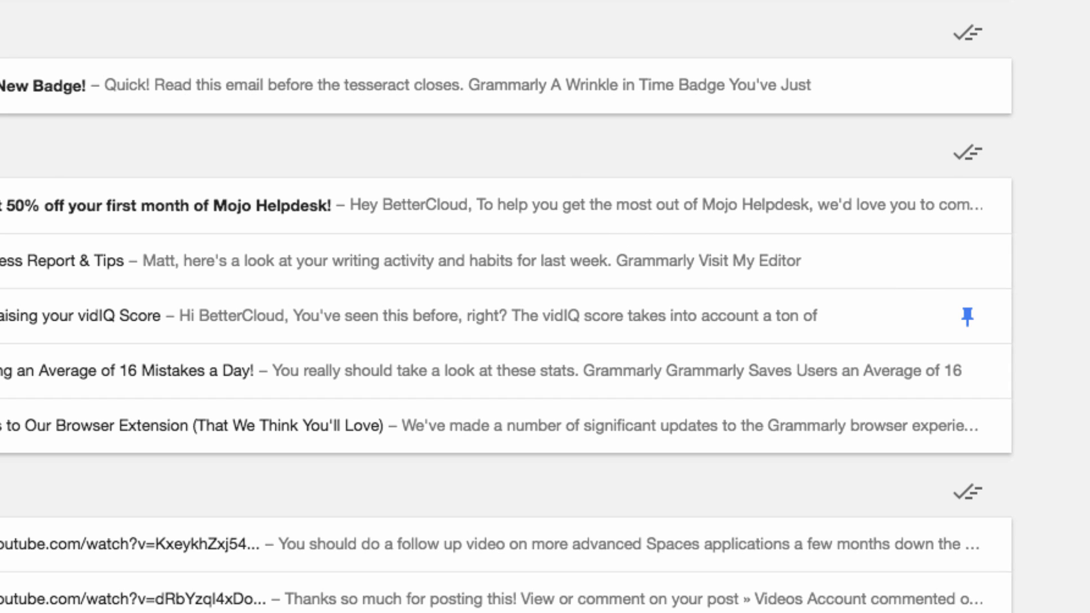
# - Mark the vidIQ 'Raising your vidIQ Score' email done, then toggle the pinned-only view on and off
pyautogui.moveTo(989, 346)
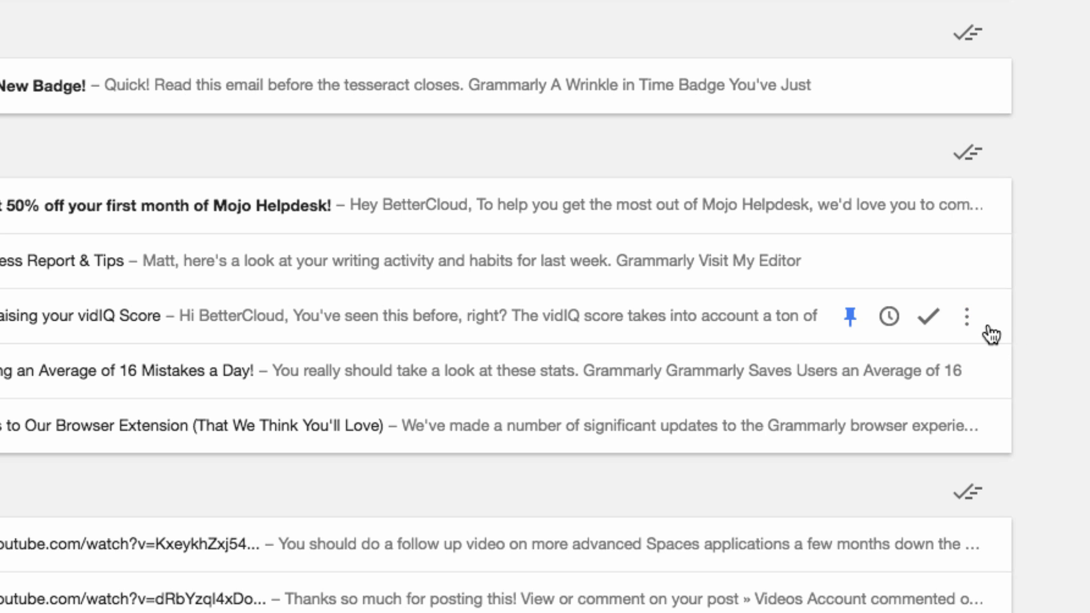
pyautogui.click(930, 317)
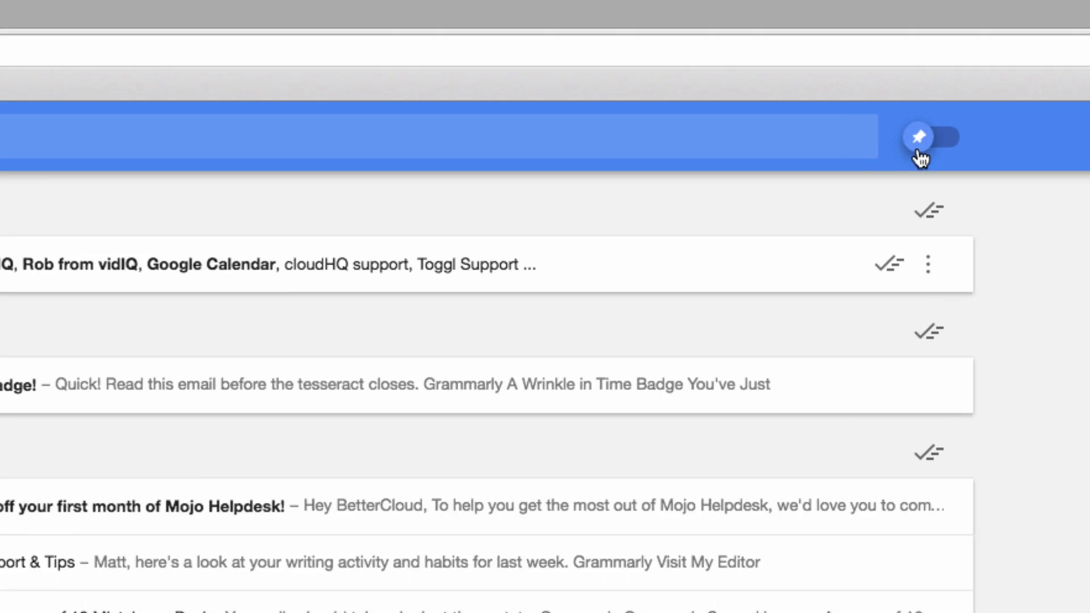
pyautogui.click(849, 205)
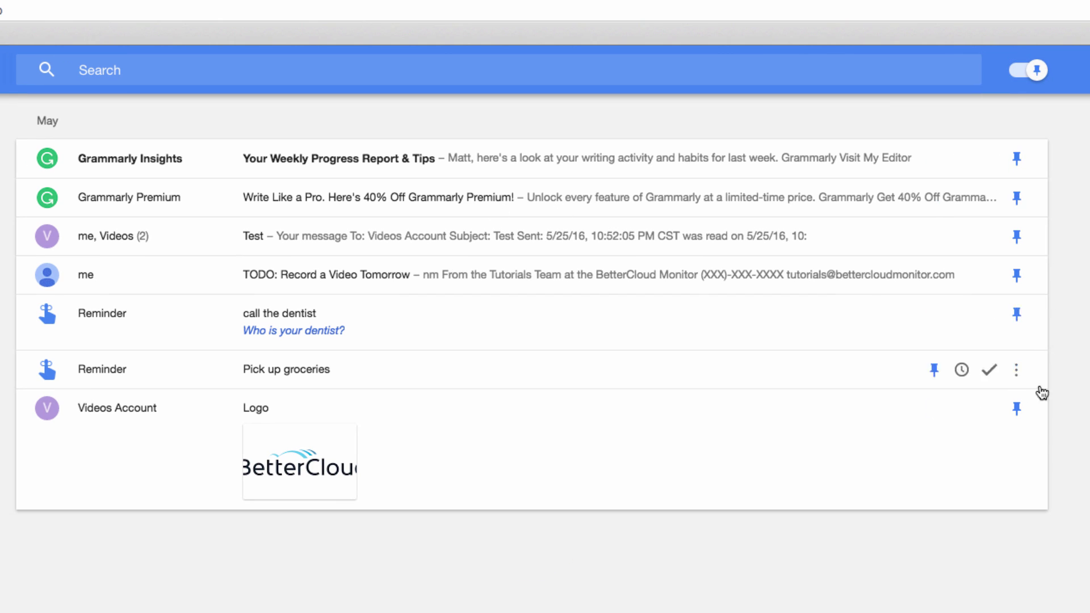
pyautogui.click(1031, 78)
pyautogui.scroll(-20, 532, 352)
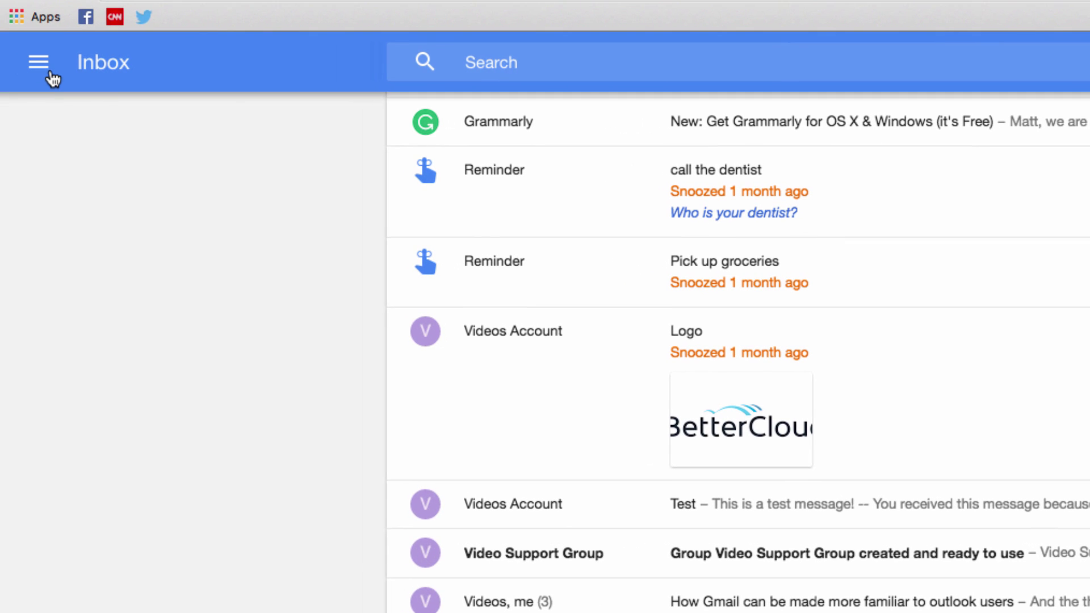
# - View the Updates bundle's emails from the side menu, then scroll down the sidebar's bundle list
pyautogui.click(51, 73)
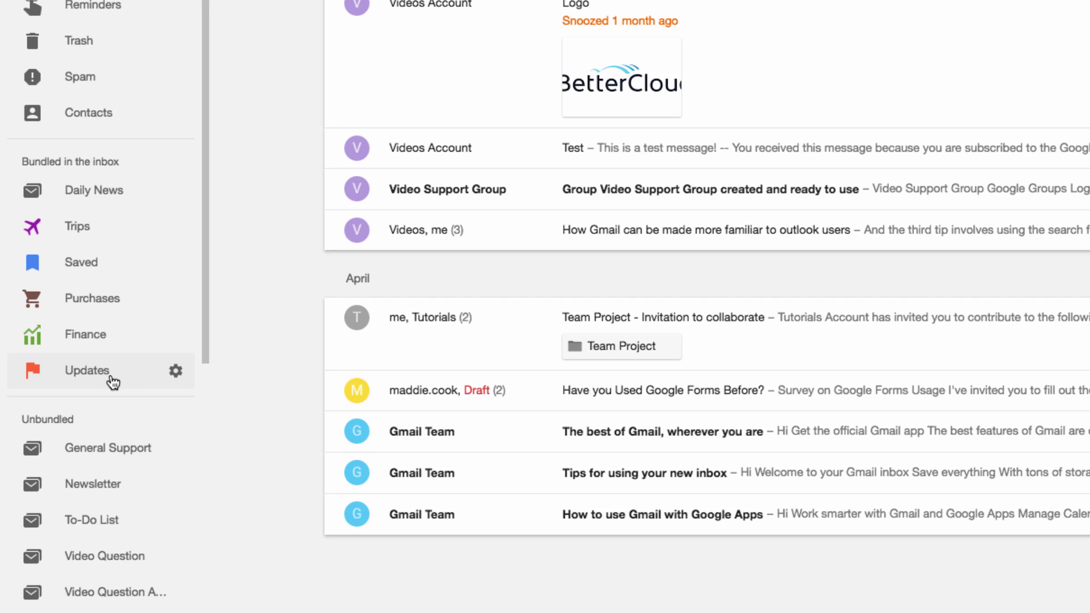
pyautogui.click(112, 379)
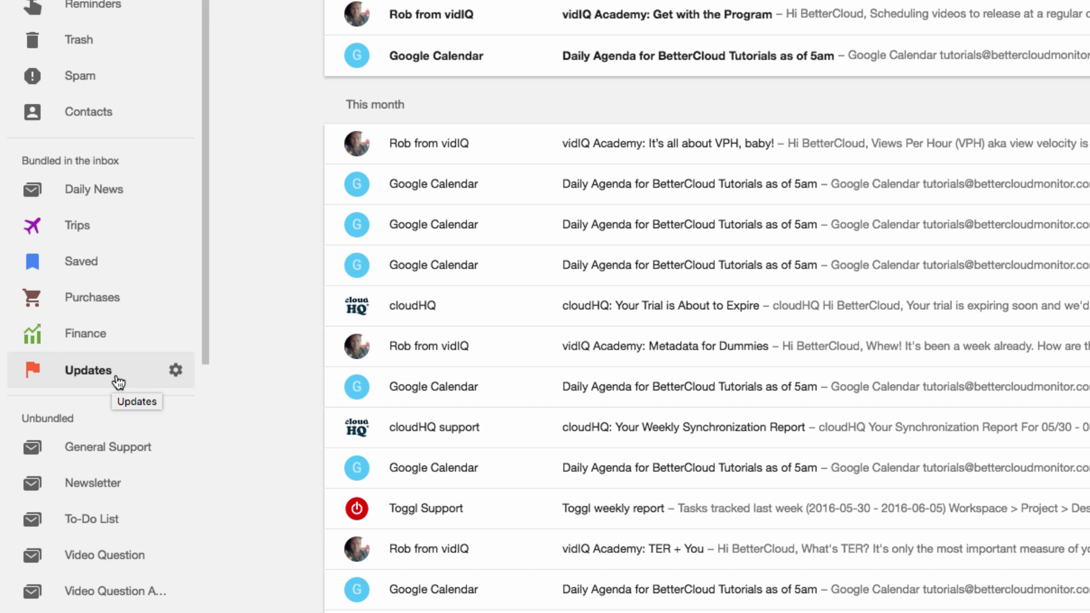
pyautogui.scroll(-3, 116, 374)
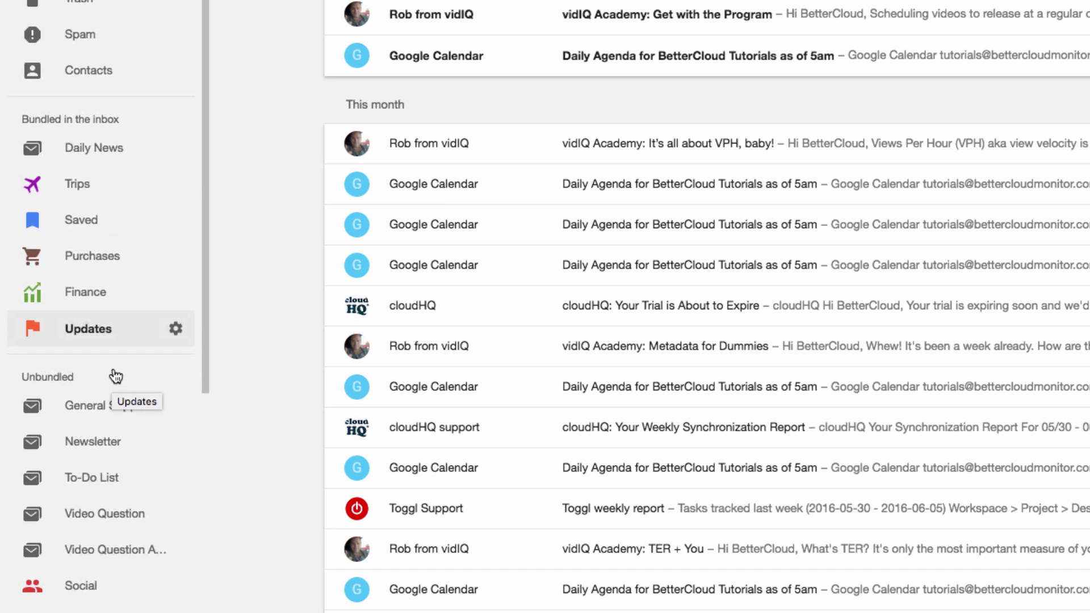
pyautogui.scroll(-6, 117, 366)
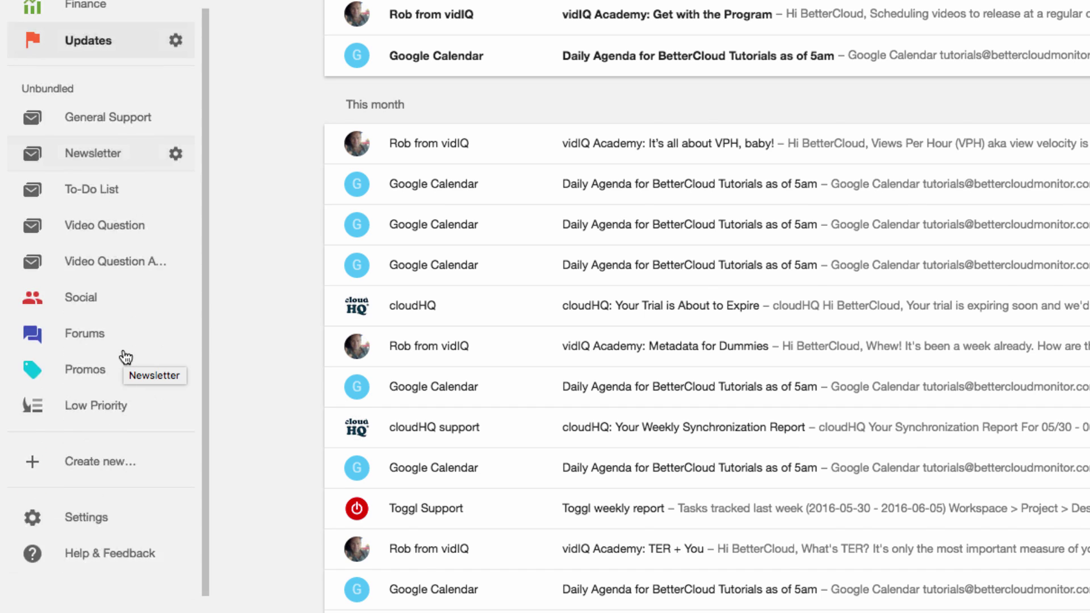
pyautogui.scroll(-1, 126, 357)
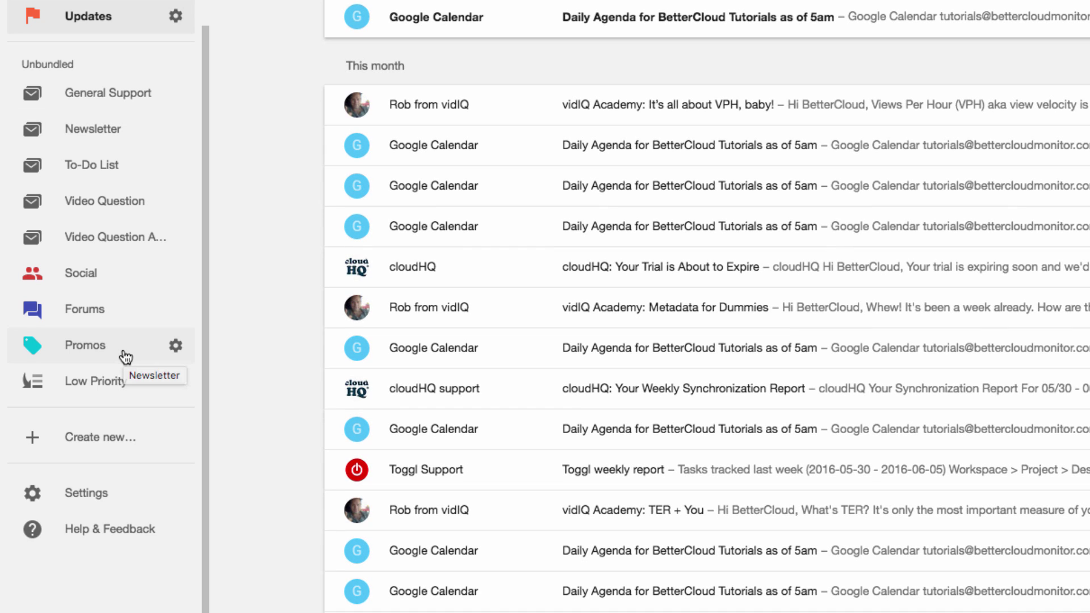
# - Create a new bundle named 'Video Messages'
pyautogui.click(98, 438)
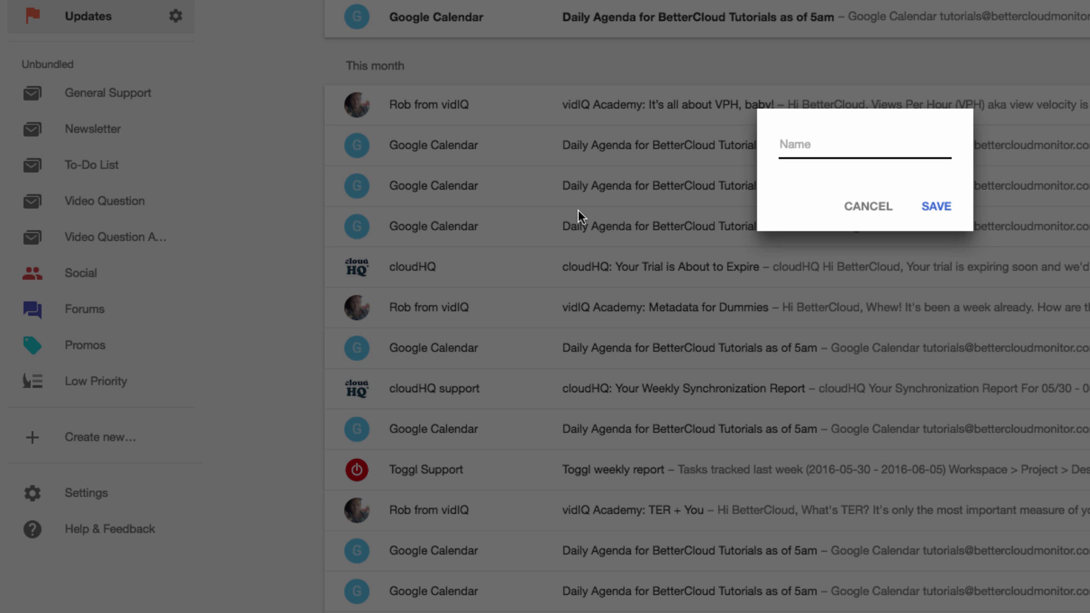
pyautogui.write('Video Messages')
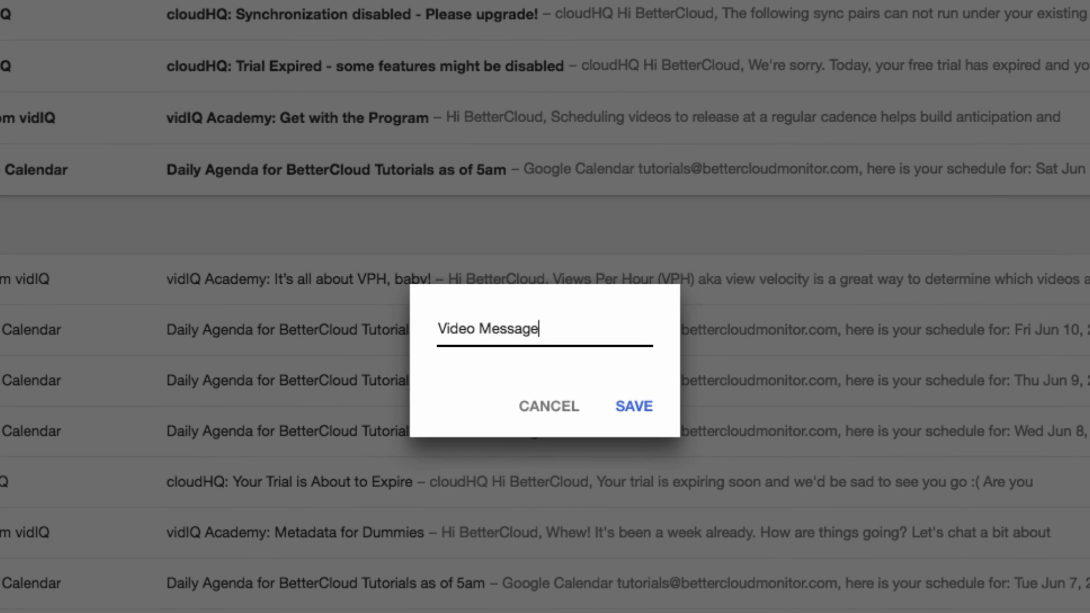
pyautogui.click(654, 405)
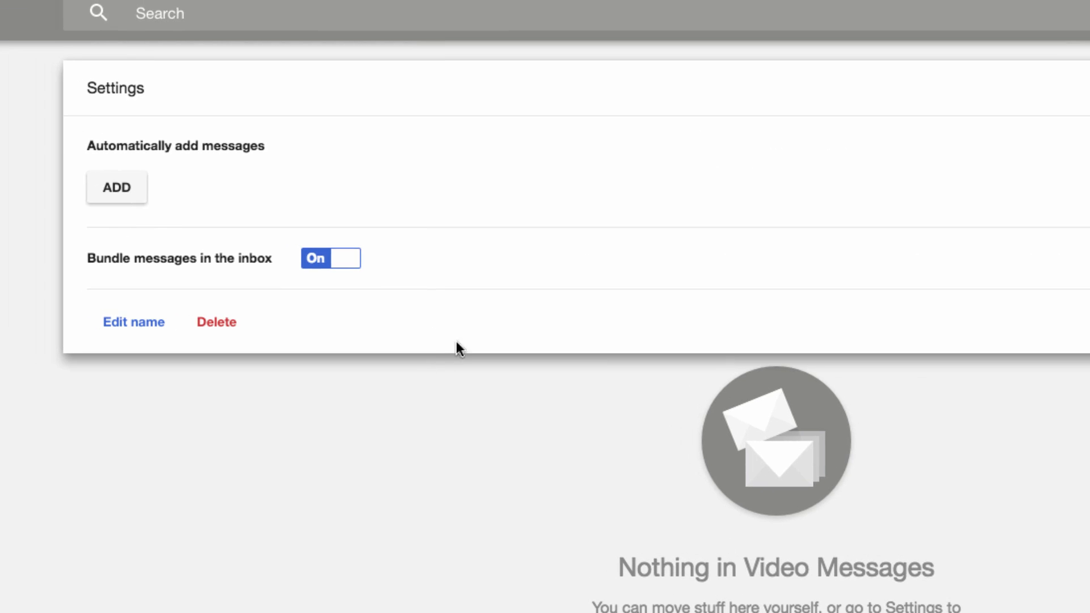
# - Add a rule so the bundle collects mail From the Videos Account
pyautogui.click(119, 188)
pyautogui.write('videos')
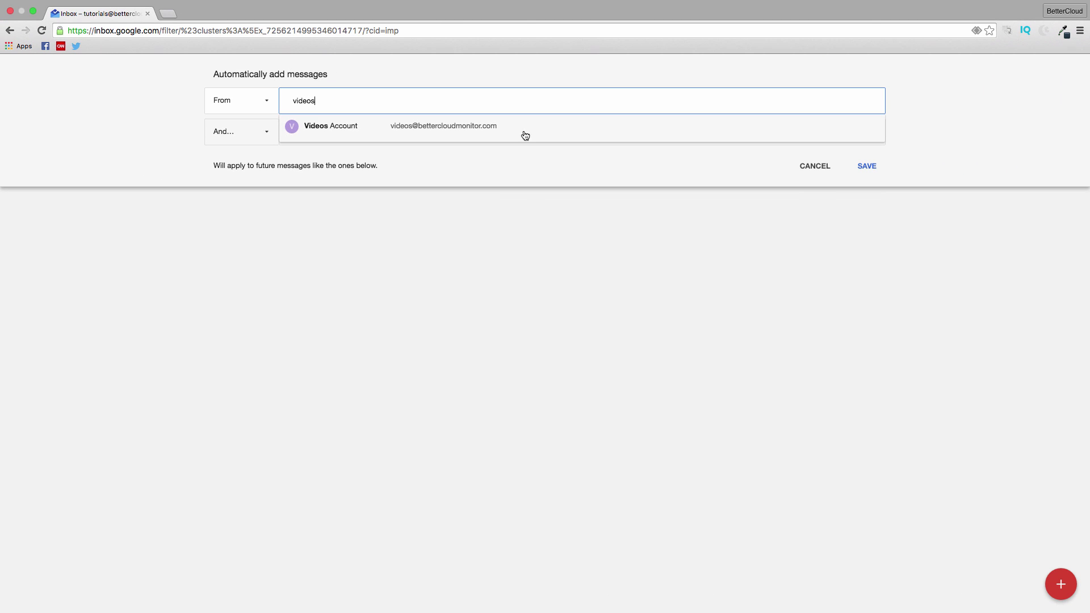
pyautogui.click(504, 133)
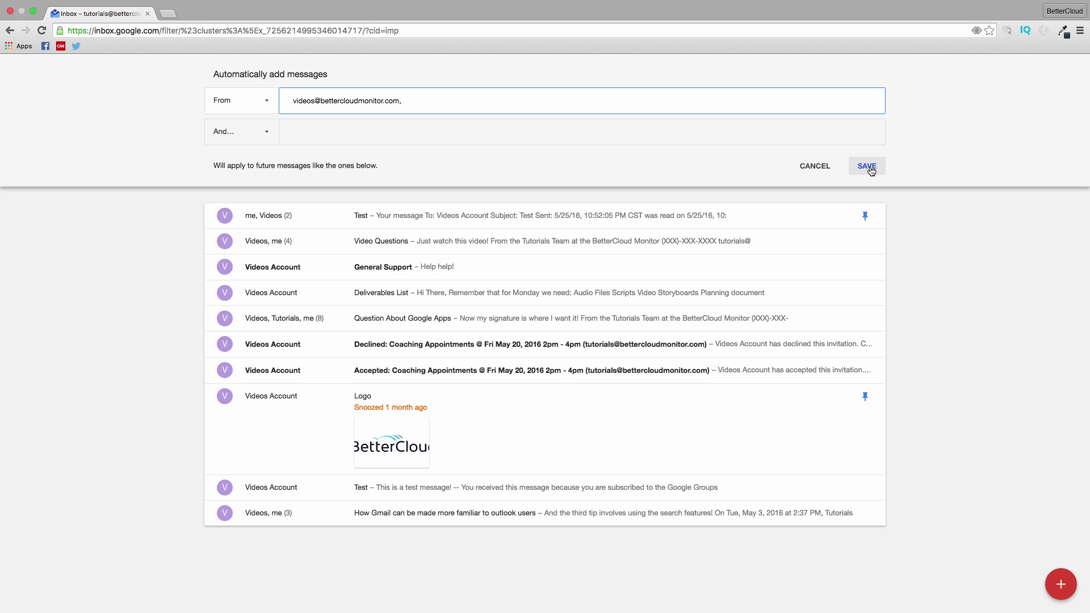
pyautogui.click(870, 166)
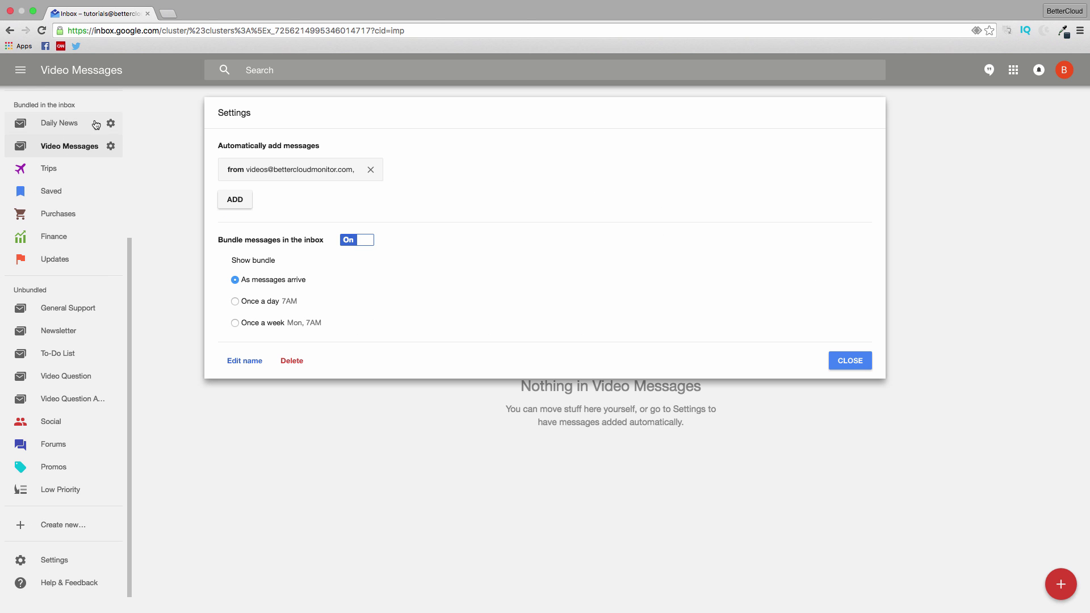
# - Close the bundle settings, return to Inbox, glance at search and Google apps, then back to Inbox
pyautogui.click(851, 360)
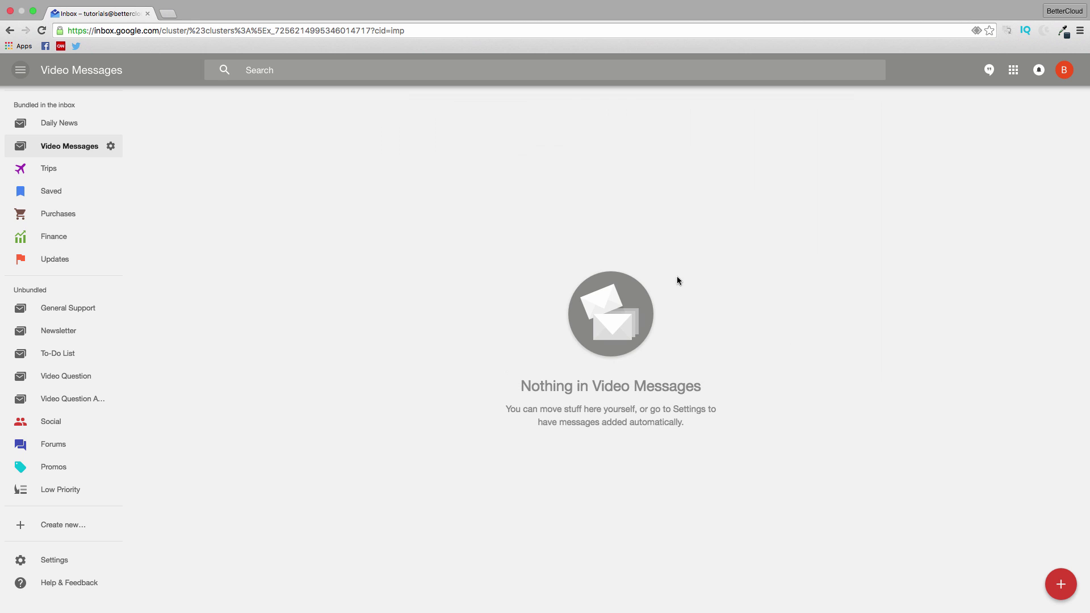
pyautogui.scroll(5, 60, 106)
pyautogui.click(63, 108)
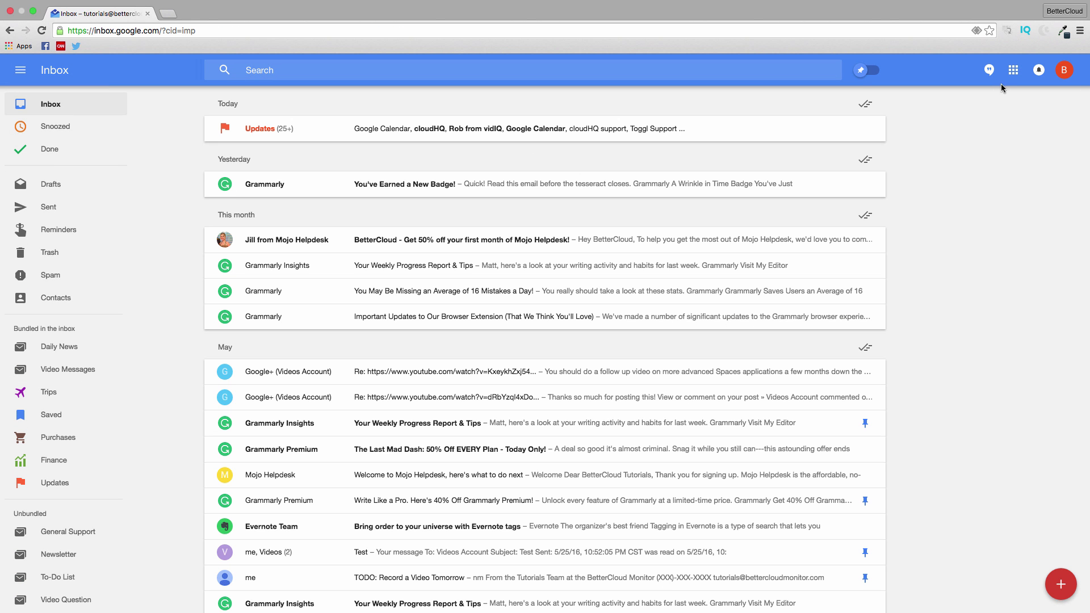
pyautogui.click(685, 70)
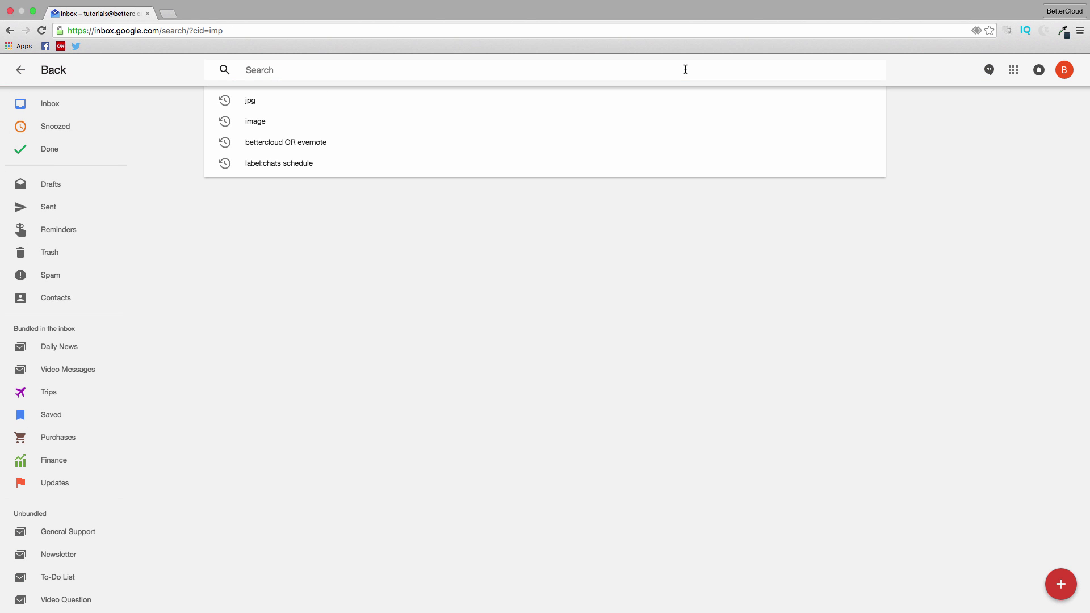
pyautogui.click(1013, 69)
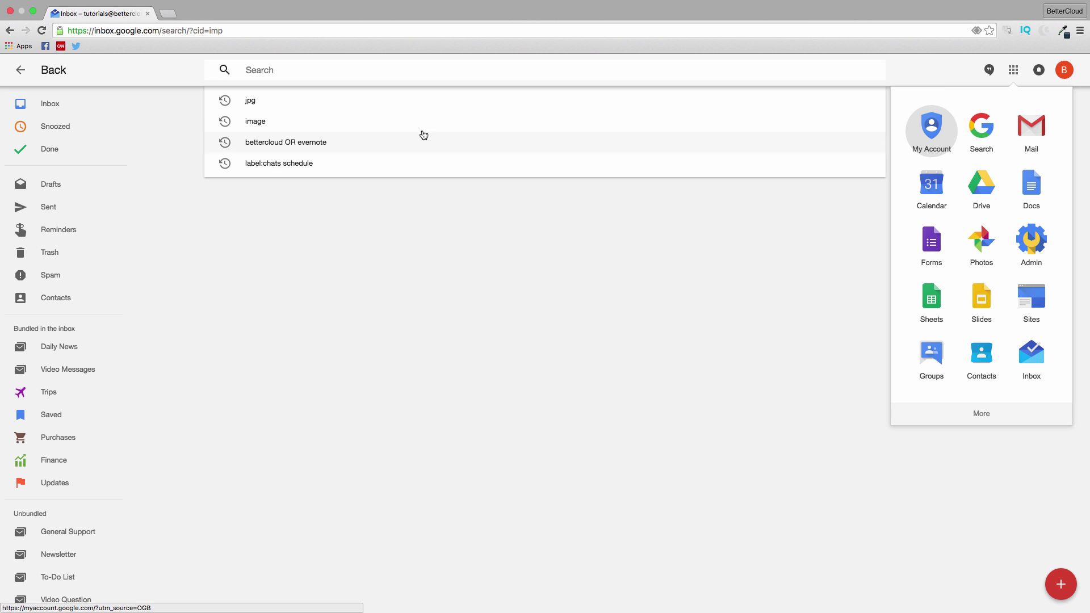
pyautogui.click(97, 104)
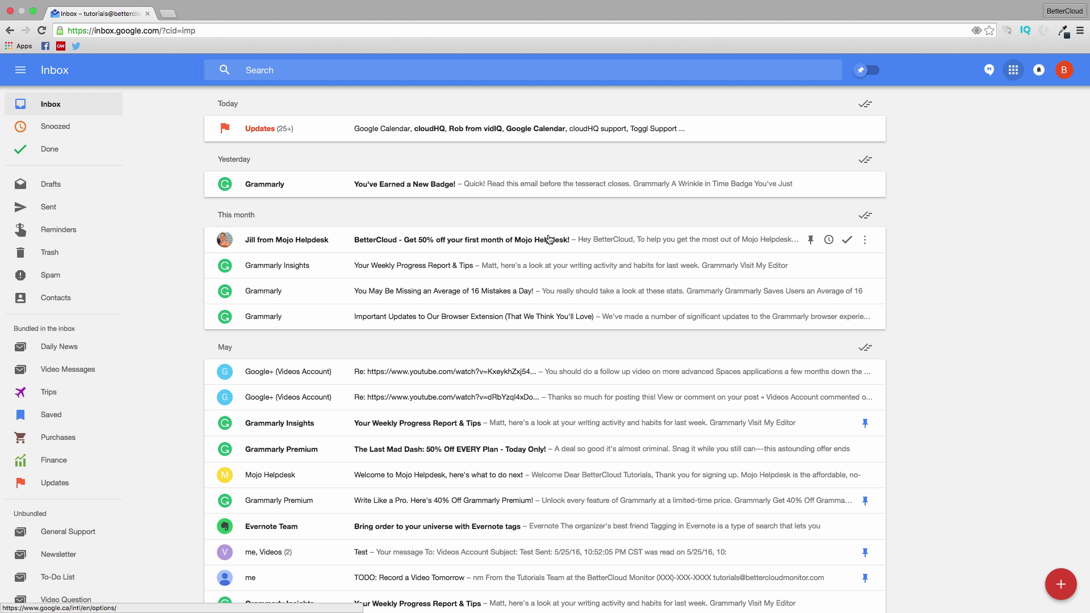